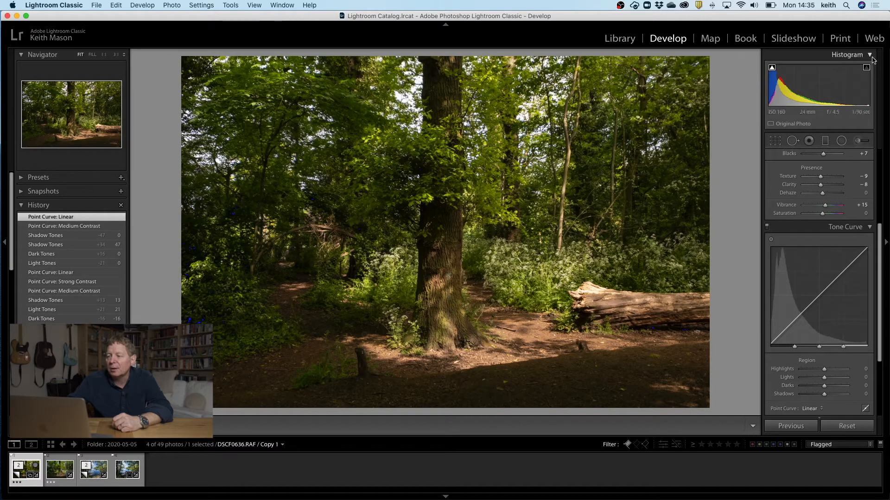
Step: Collapse the Histogram and open the lake photo DSCF0676.RAF Copy 1 for editing
{"action": "left_click", "coordinate": [871, 56]}
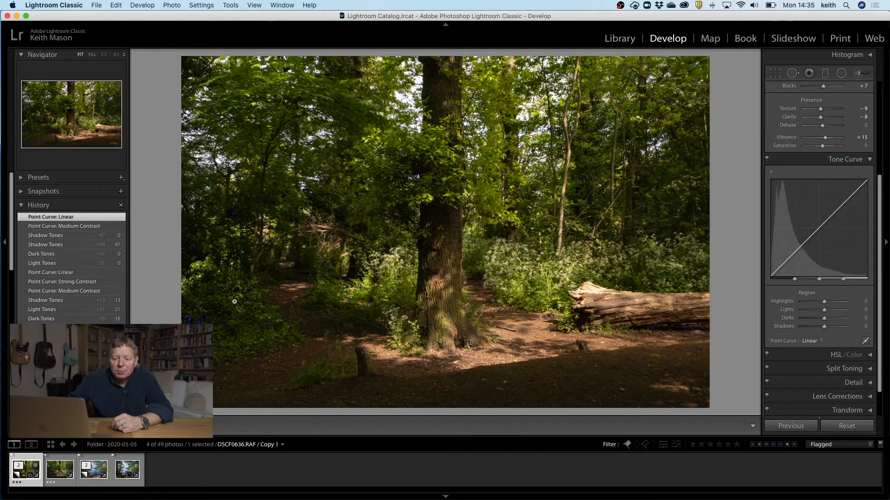
{"action": "left_click", "coordinate": [87, 466]}
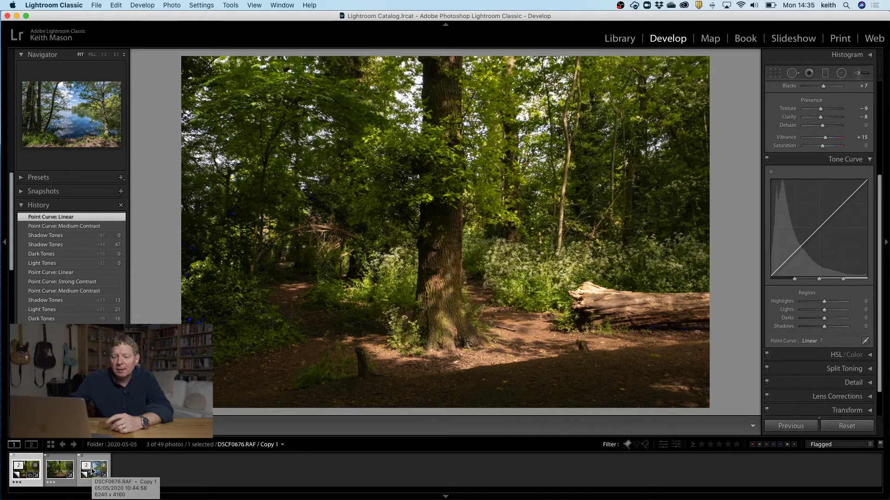
{"action": "left_click", "coordinate": [92, 471]}
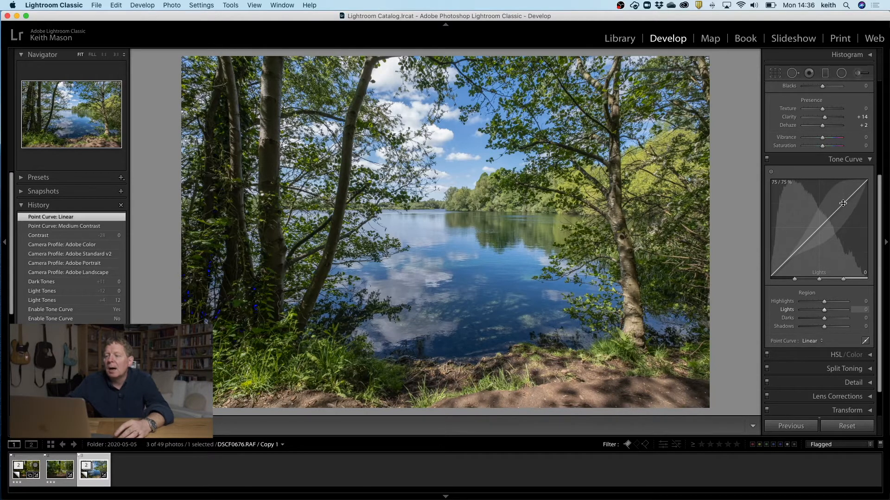
Step: Try the Medium Contrast and Strong Contrast point curves on the lake photo, and return the point curve to Linear
{"action": "left_click", "coordinate": [811, 341]}
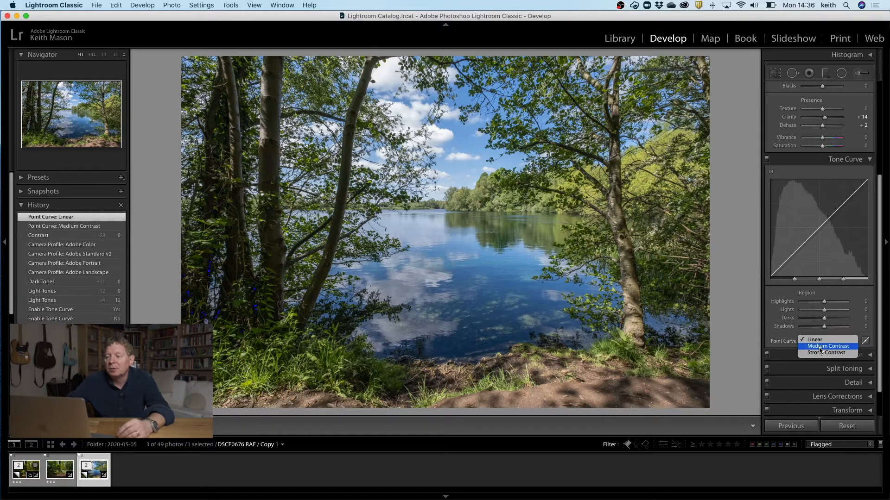
{"action": "left_click", "coordinate": [820, 349]}
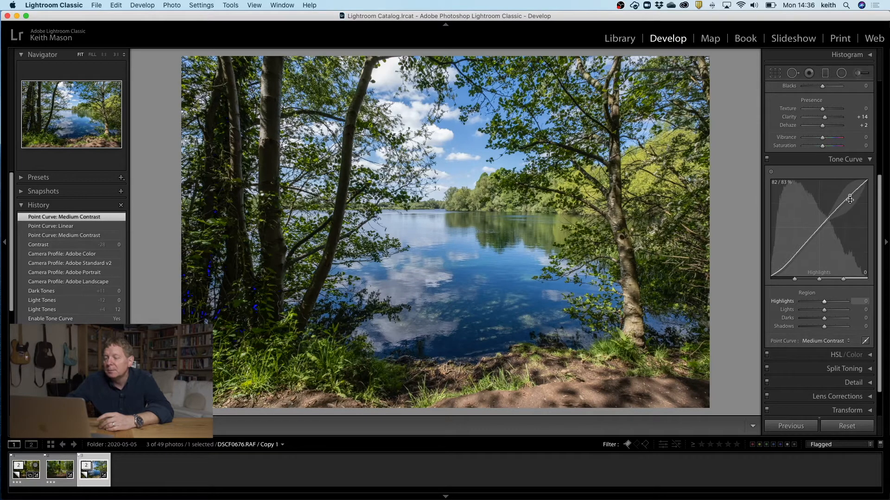
{"action": "left_click", "coordinate": [812, 341]}
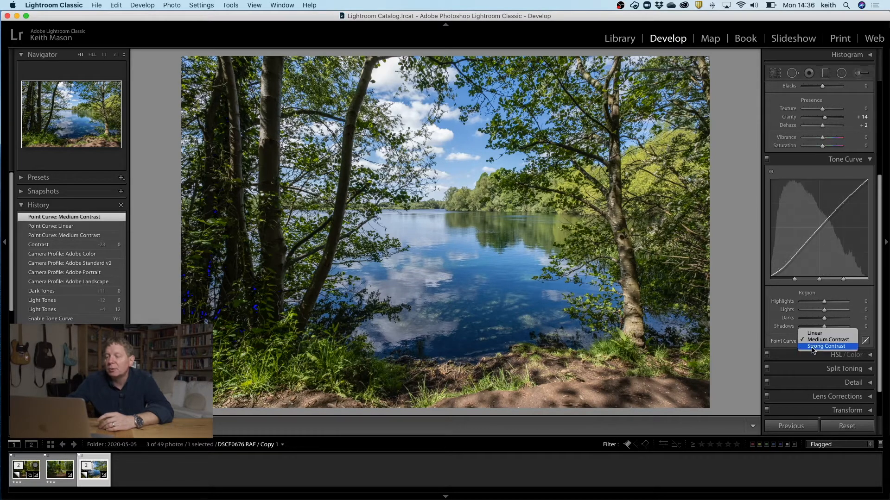
{"action": "left_click", "coordinate": [813, 351]}
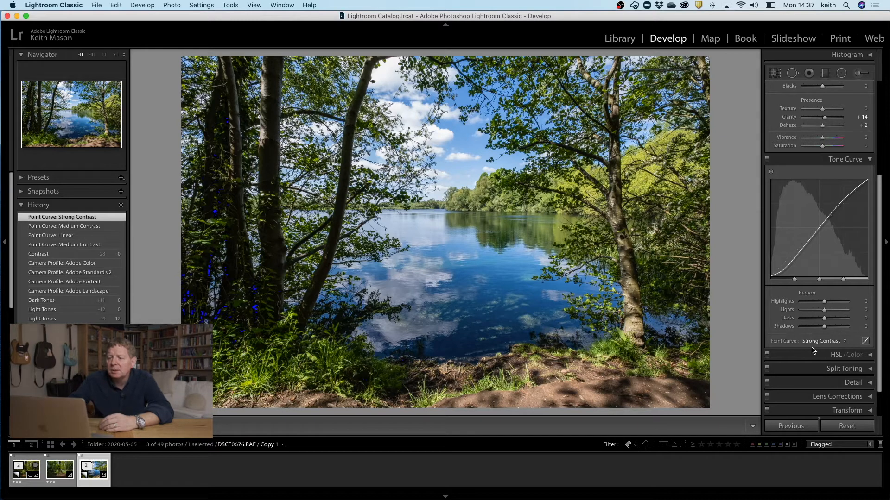
{"action": "left_click", "coordinate": [825, 341]}
{"action": "left_click", "coordinate": [829, 333]}
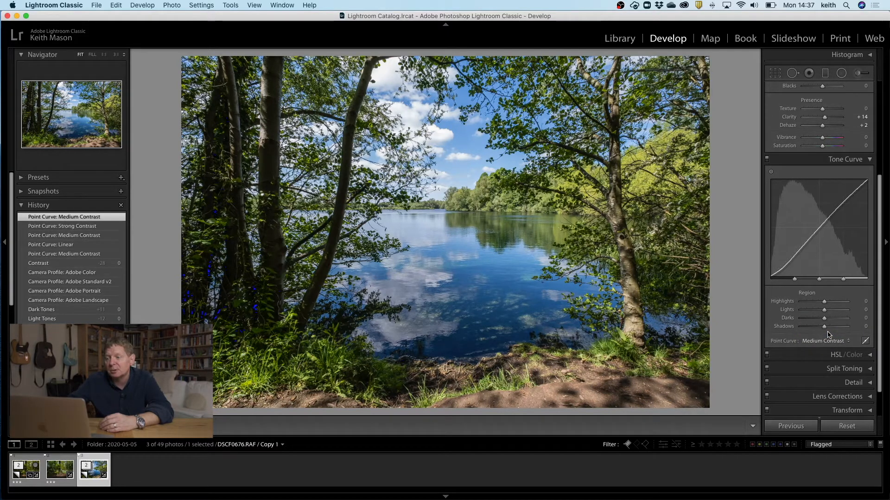
{"action": "left_click", "coordinate": [824, 340]}
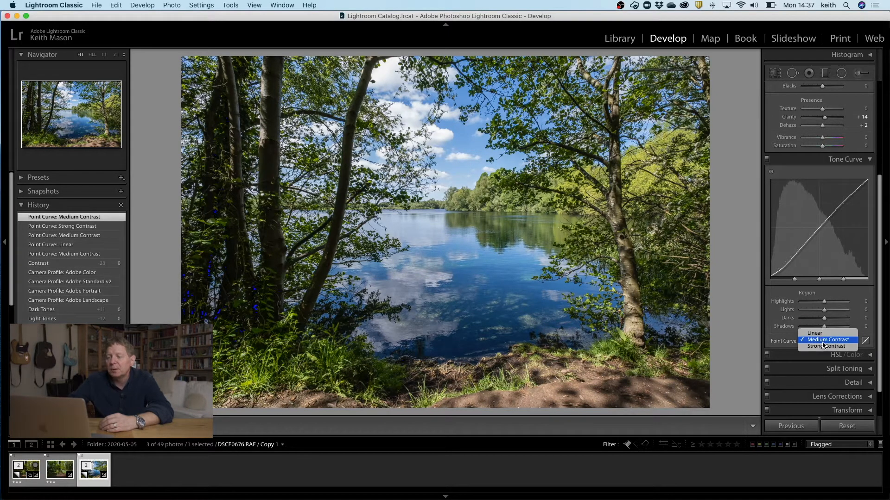
{"action": "left_click", "coordinate": [824, 334]}
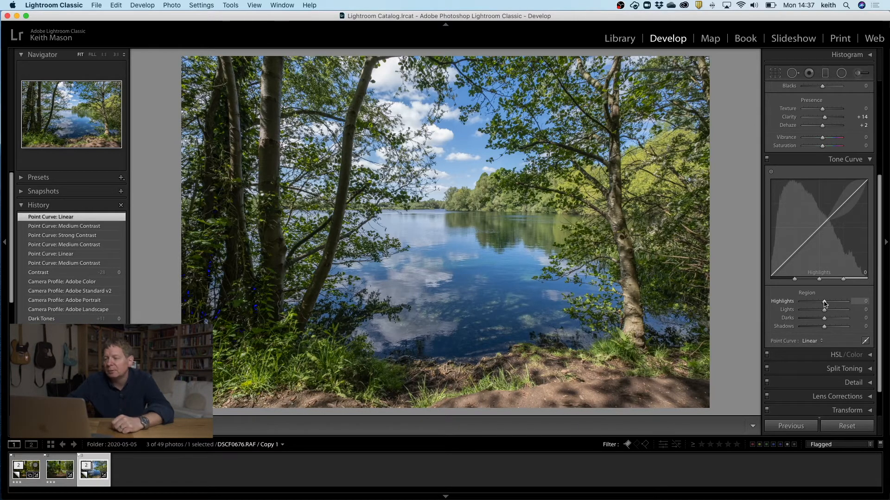
Step: Shape the lake photo's tone curve into a gentle S with Shadows at -14 and Lights at +10
{"action": "mouse_move", "coordinate": [829, 302]}
{"action": "left_mouse_down"}
{"action": "mouse_move", "coordinate": [836, 302]}
{"action": "mouse_move", "coordinate": [812, 304]}
{"action": "mouse_move", "coordinate": [824, 303]}
{"action": "left_mouse_up"}
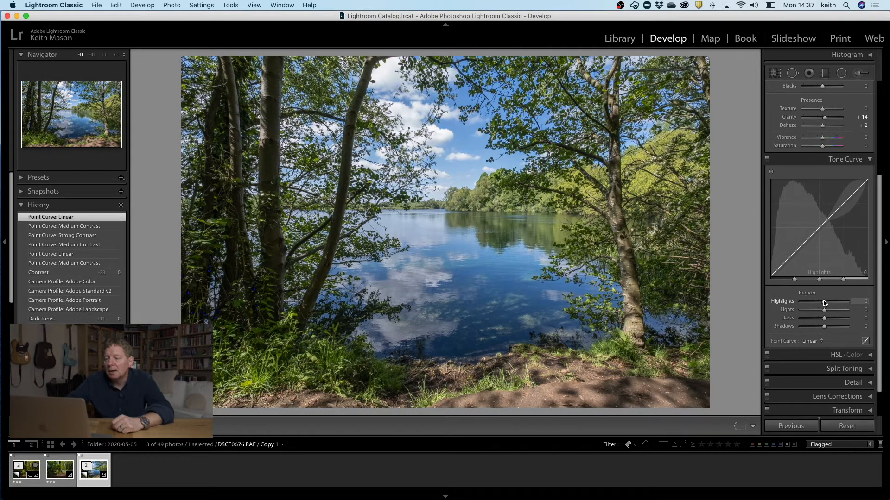
{"action": "mouse_move", "coordinate": [824, 309]}
{"action": "left_mouse_down"}
{"action": "mouse_move", "coordinate": [833, 312]}
{"action": "mouse_move", "coordinate": [825, 318]}
{"action": "left_mouse_up"}
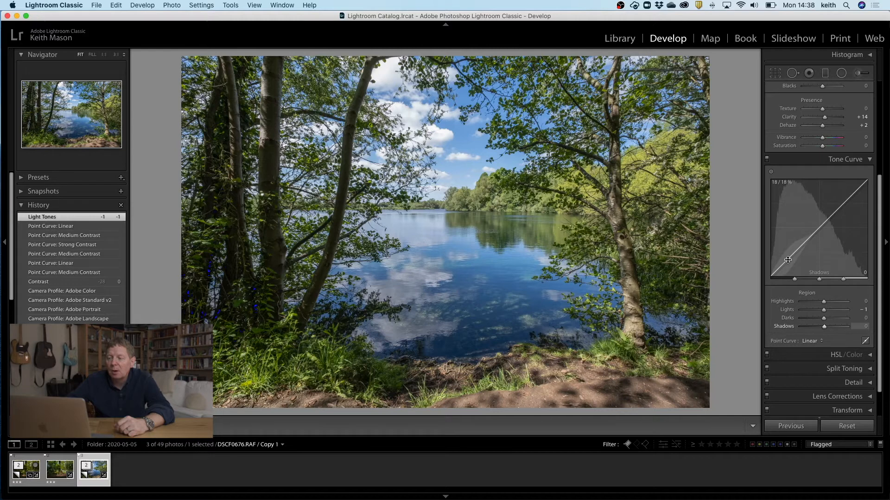
{"action": "left_click_drag", "start_coordinate": [788, 258], "coordinate": [789, 260]}
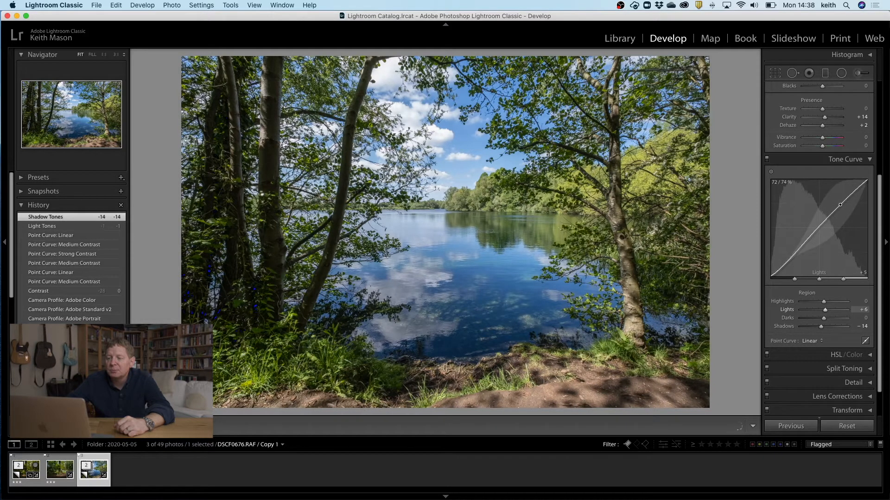
{"action": "left_click_drag", "start_coordinate": [840, 204], "coordinate": [840, 204]}
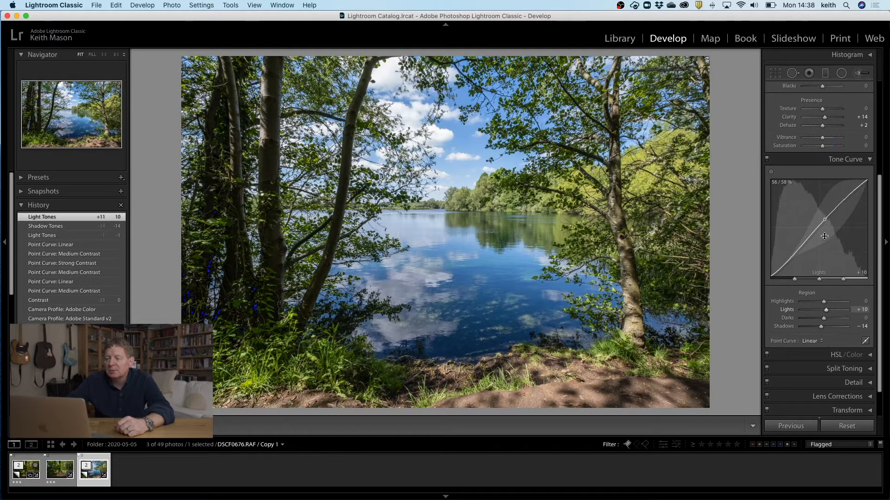
Step: Activate the targeted tone curve adjustment and switch the tone curve off and on to compare the lake photo
{"action": "left_click", "coordinate": [771, 177]}
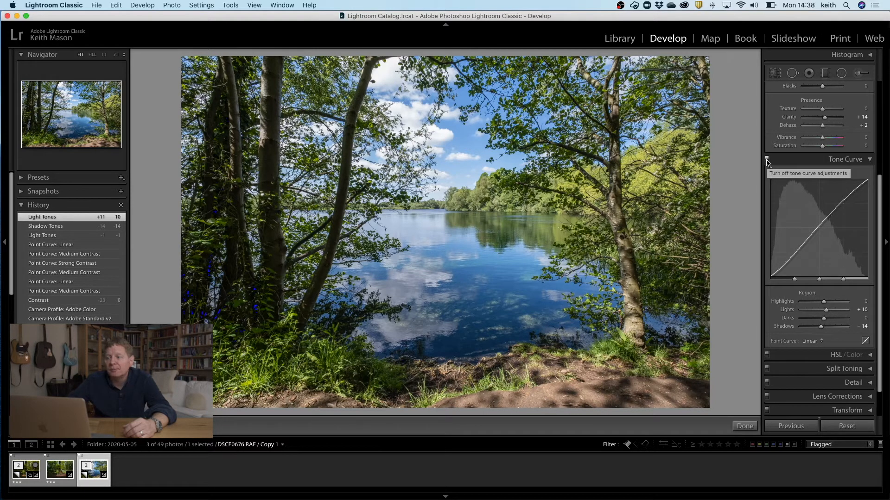
{"action": "left_click", "coordinate": [767, 160]}
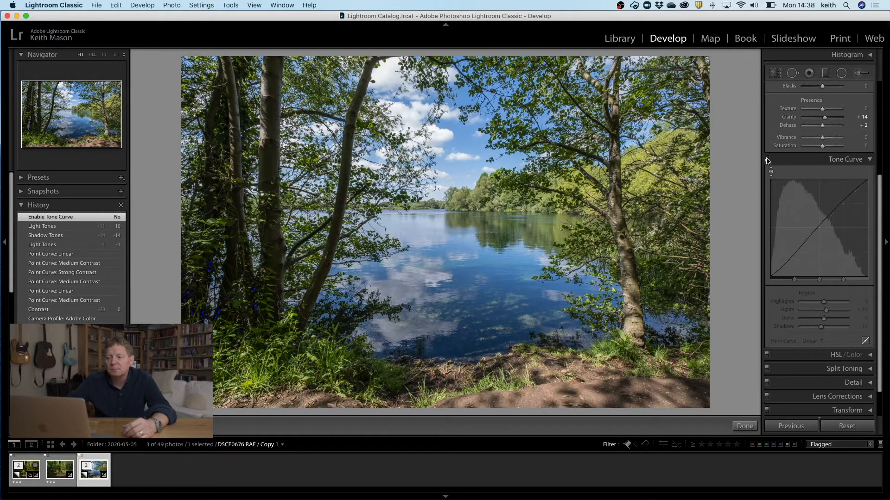
{"action": "left_click", "coordinate": [767, 160]}
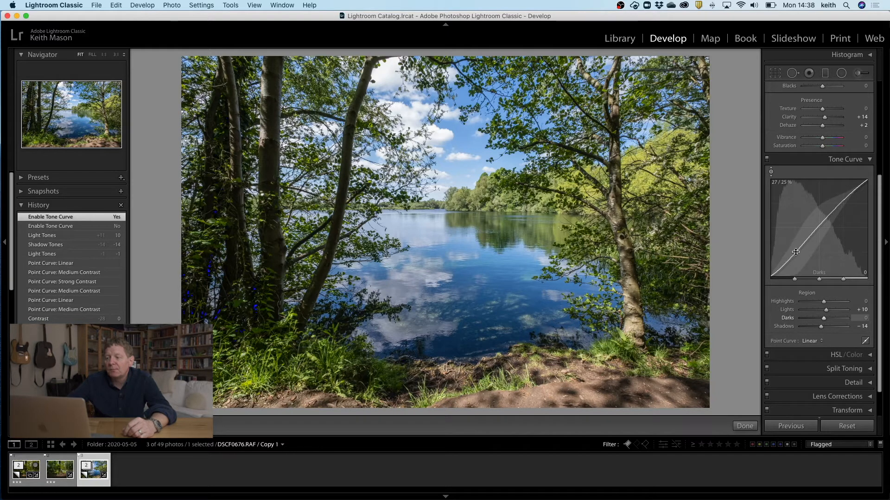
Step: Strengthen the lake photo's S-curve by adjusting Darks to -5 and Lights to +18 on the tone curve
{"action": "left_click_drag", "start_coordinate": [811, 235], "coordinate": [811, 234]}
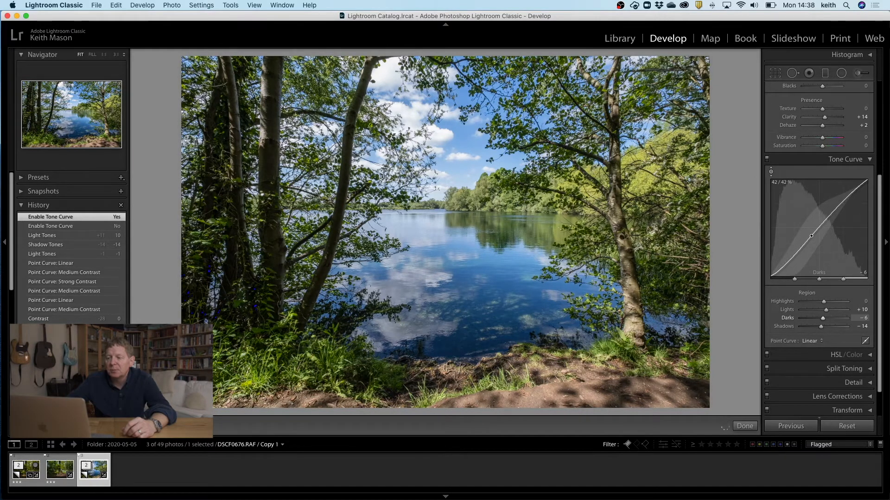
{"action": "left_click_drag", "start_coordinate": [811, 234], "coordinate": [828, 214]}
{"action": "left_click_drag", "start_coordinate": [804, 244], "coordinate": [804, 242]}
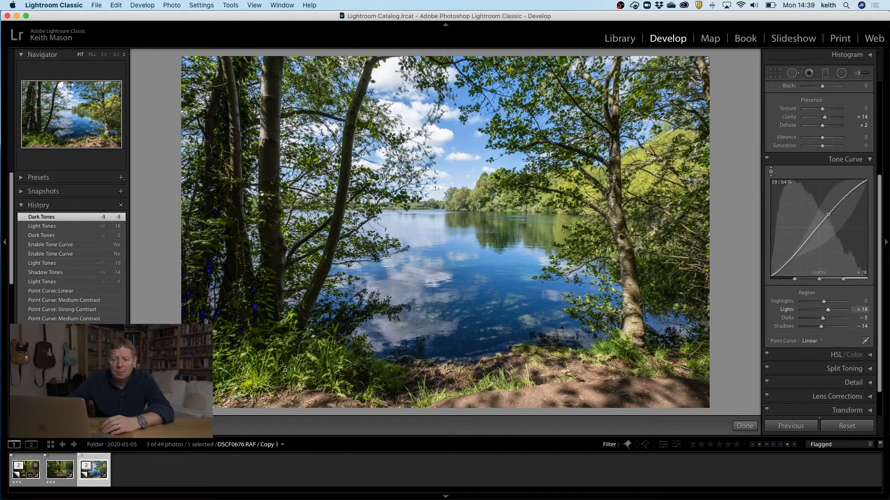
Step: Open the woodland photo DSCF0636.RAF Copy 1, try the Medium Contrast point curve on it and return it to Linear
{"action": "left_click", "coordinate": [23, 470]}
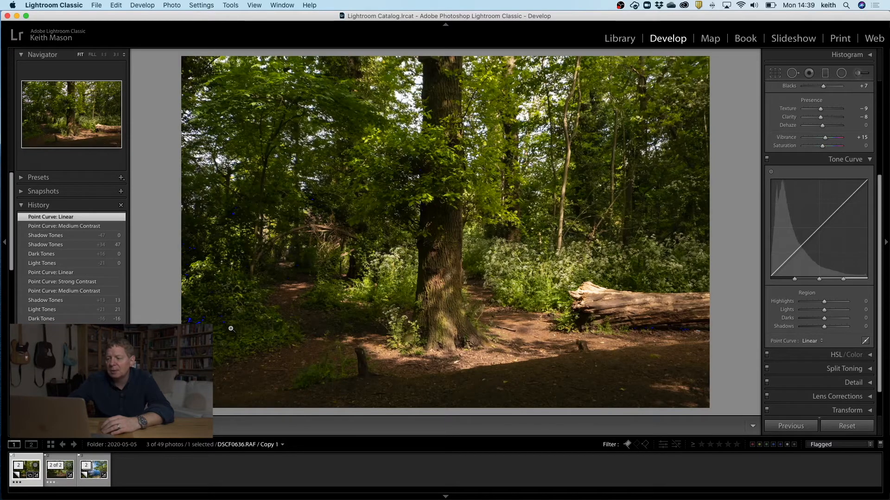
{"action": "left_click", "coordinate": [807, 341]}
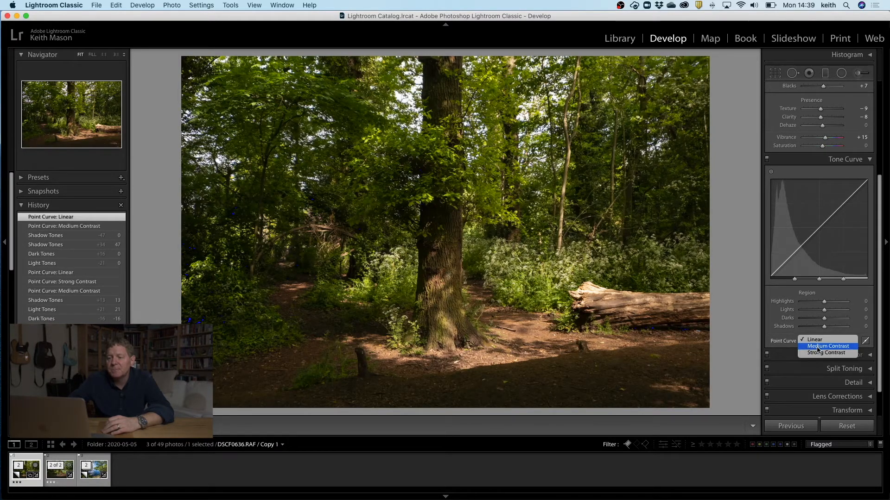
{"action": "left_click", "coordinate": [821, 347]}
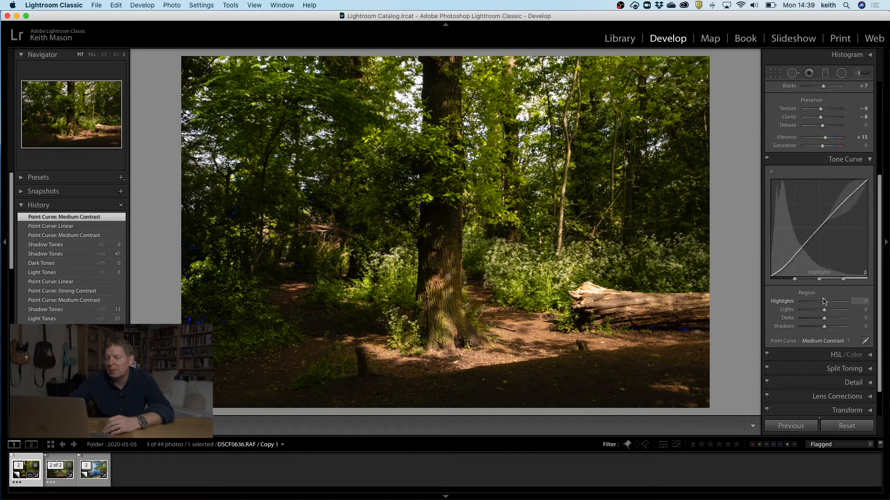
{"action": "left_click", "coordinate": [809, 342]}
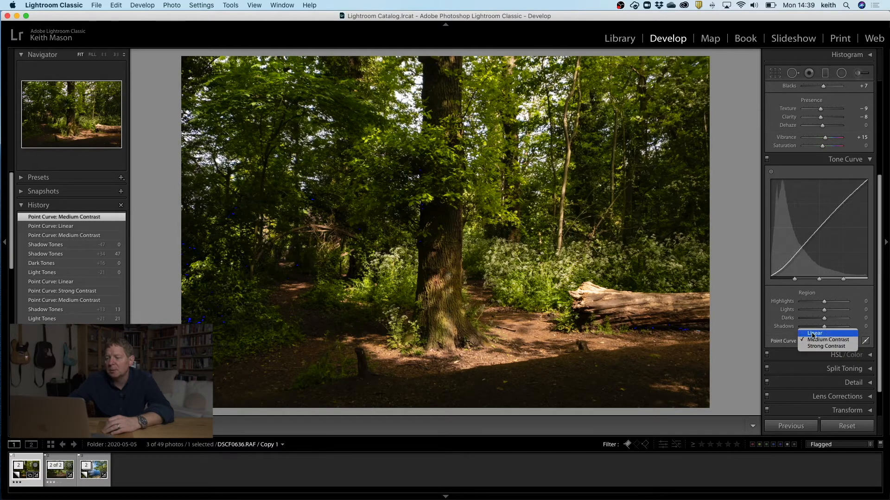
{"action": "left_click", "coordinate": [812, 334]}
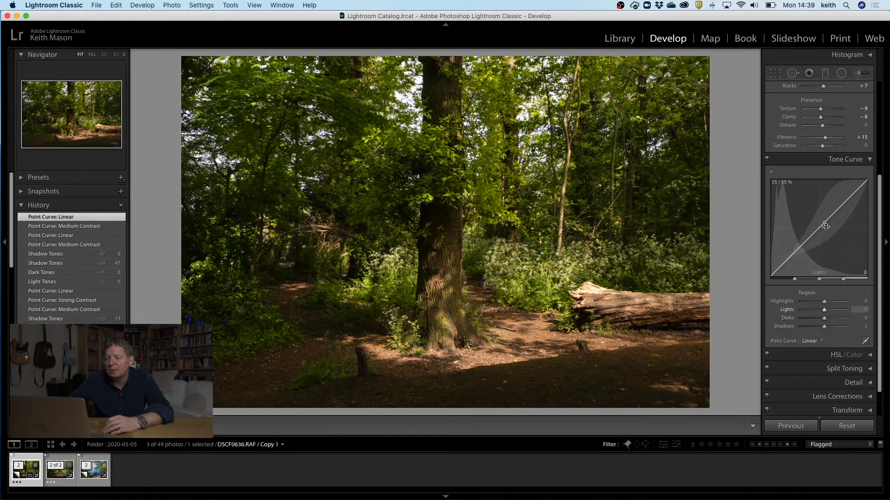
Step: Shape the woodland photo's tone curve with Lights +11, Darks +13 and Shadows -18, and compare it with the curve off and on
{"action": "mouse_move", "coordinate": [841, 210]}
{"action": "left_mouse_down"}
{"action": "mouse_move", "coordinate": [841, 202]}
{"action": "mouse_move", "coordinate": [827, 215]}
{"action": "left_mouse_up"}
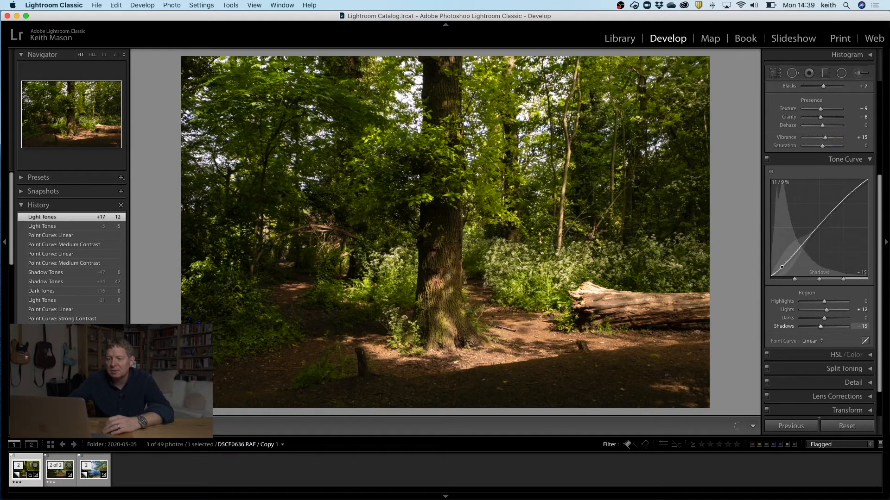
{"action": "left_click_drag", "start_coordinate": [782, 268], "coordinate": [782, 267]}
{"action": "left_click_drag", "start_coordinate": [820, 224], "coordinate": [843, 217]}
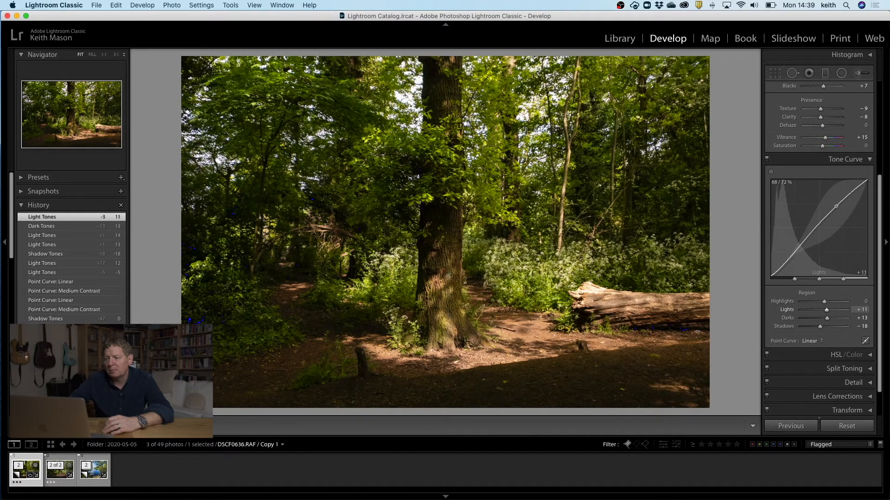
{"action": "left_click", "coordinate": [767, 160]}
{"action": "left_click", "coordinate": [767, 159]}
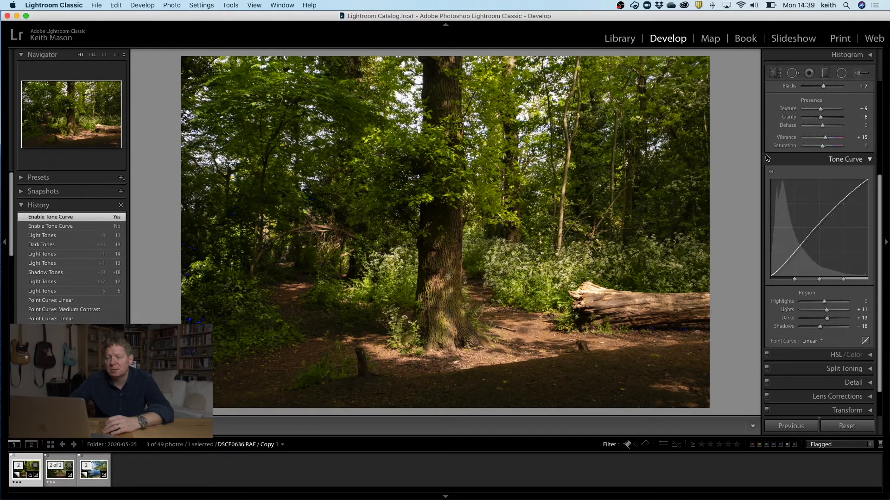